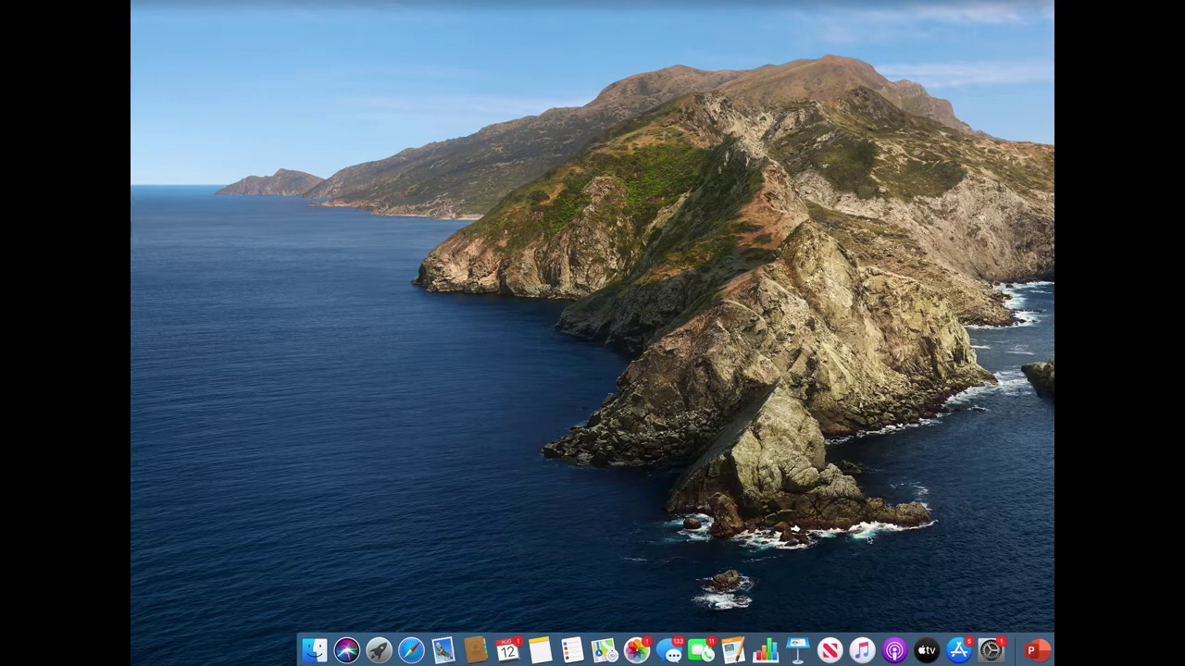
# Step: Launch Safari and load the TSU OIT website at oit.tsu.edu
pyautogui.click(411, 649)
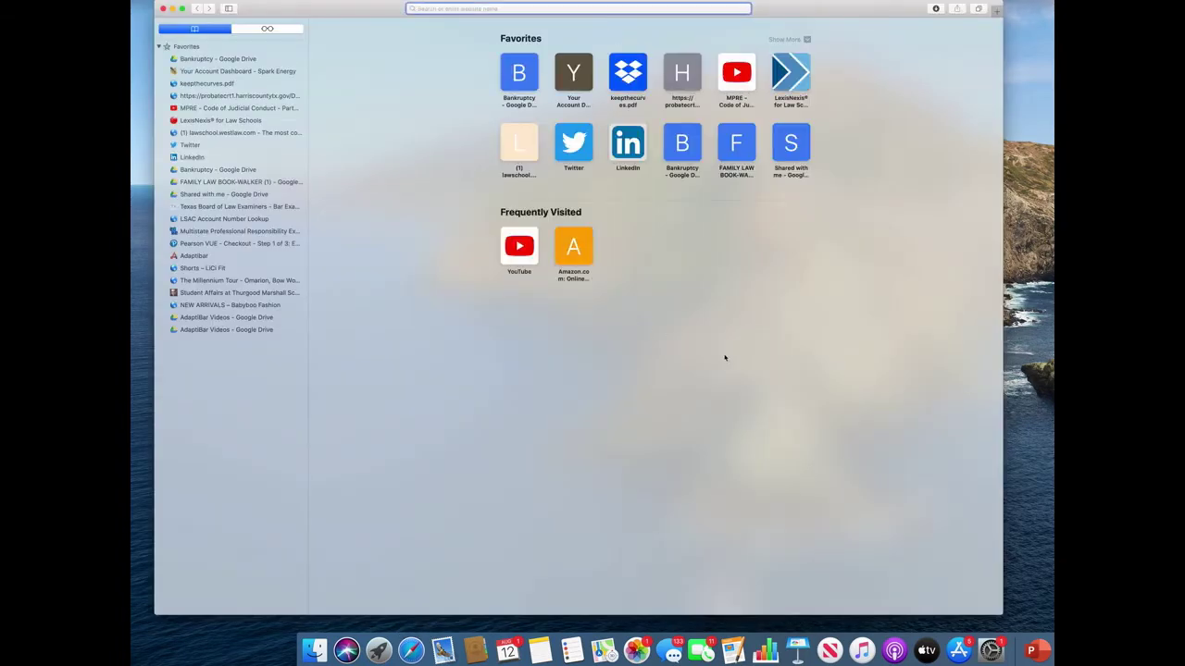
pyautogui.write('oit.tsu.edu')
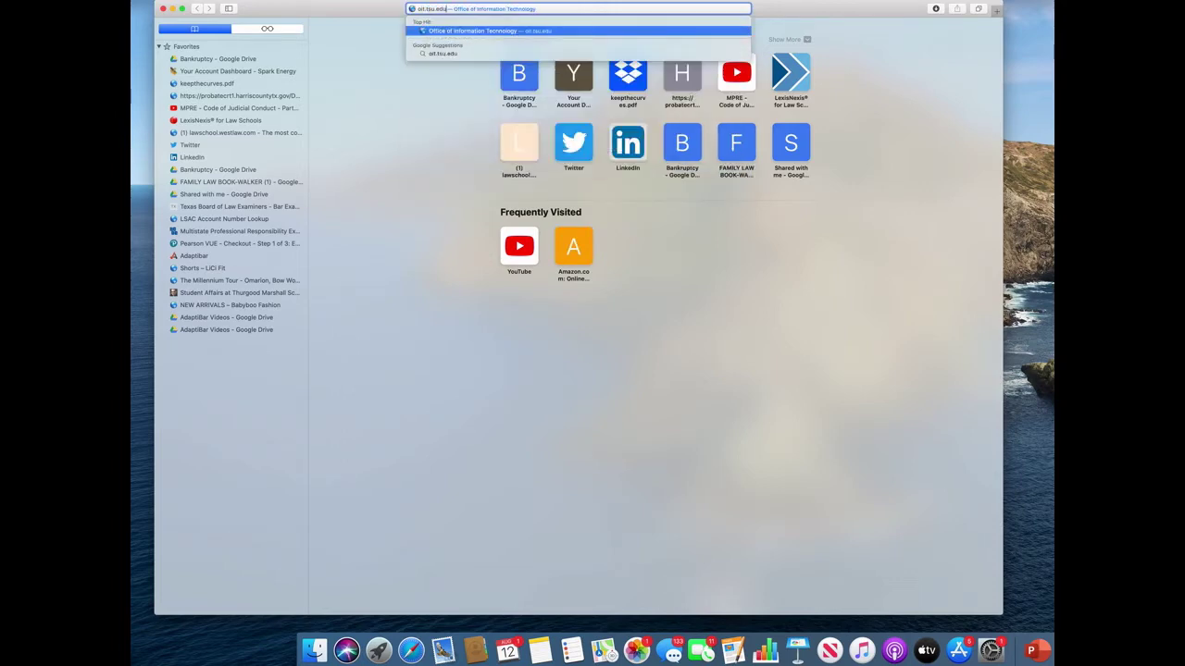
pyautogui.press('Return')
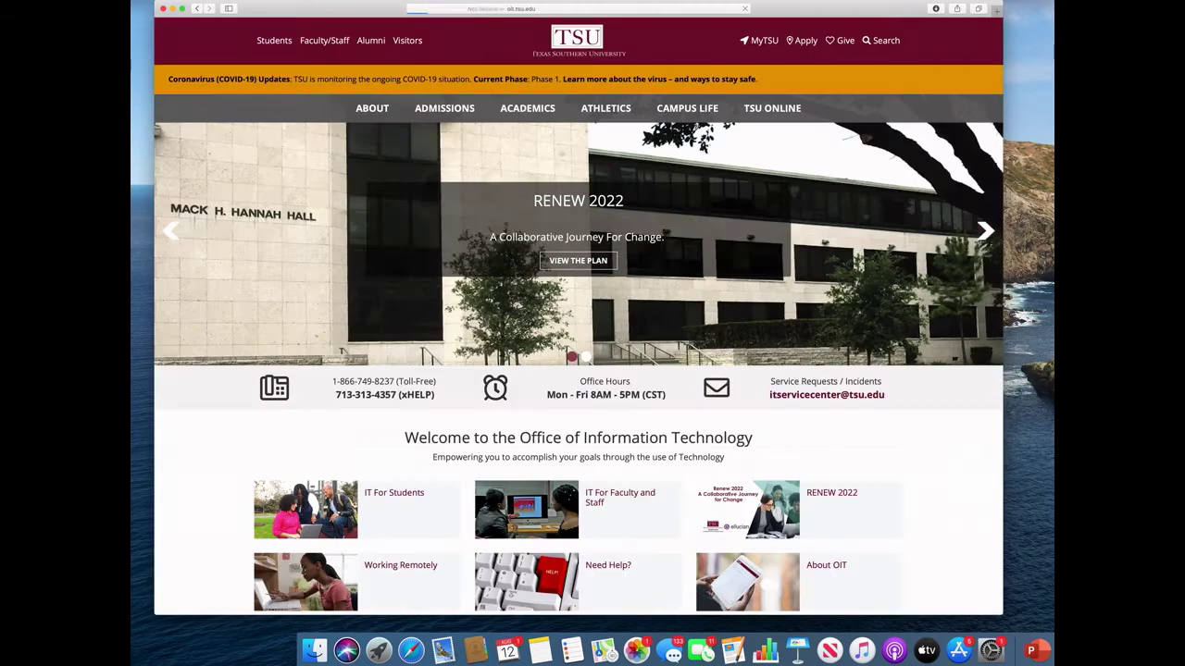
# Step: Follow the Reset Your Password link further down the OIT home page
pyautogui.scroll(-5, 674, 413)
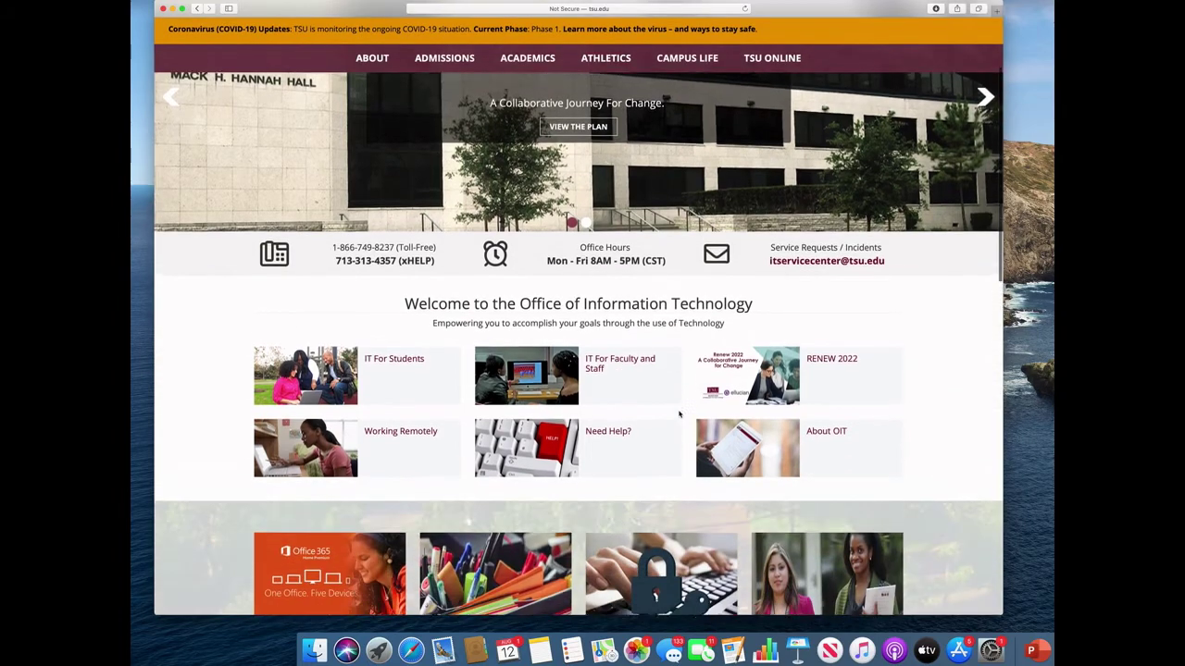
pyautogui.scroll(-1, 680, 412)
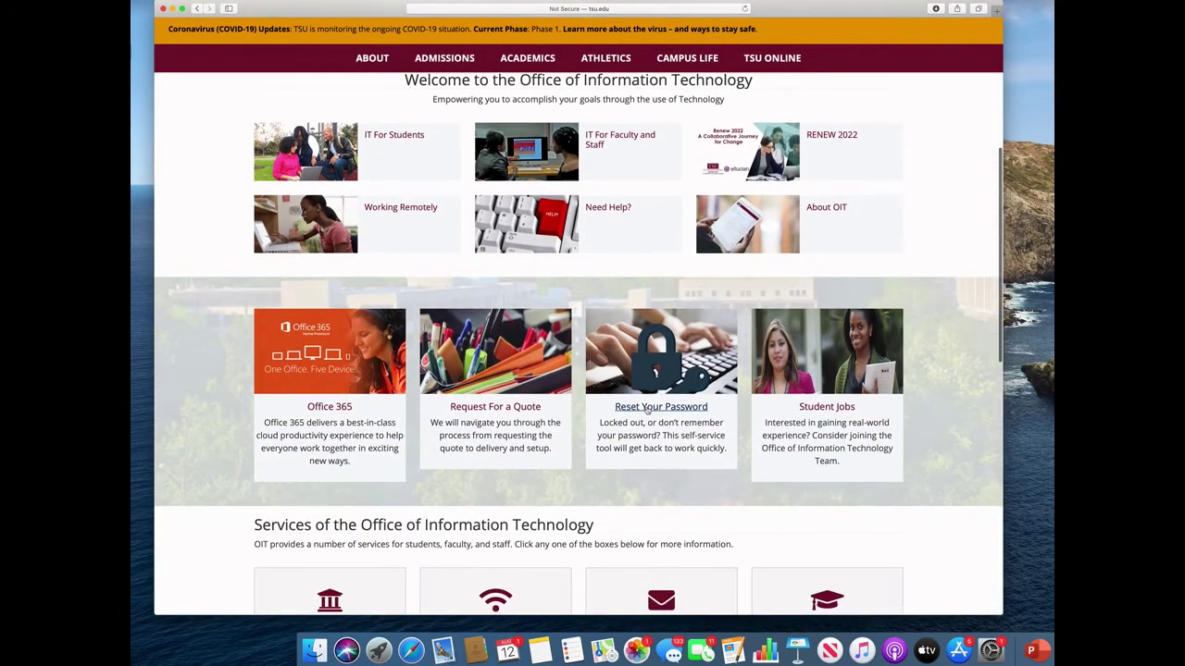
pyautogui.click(646, 412)
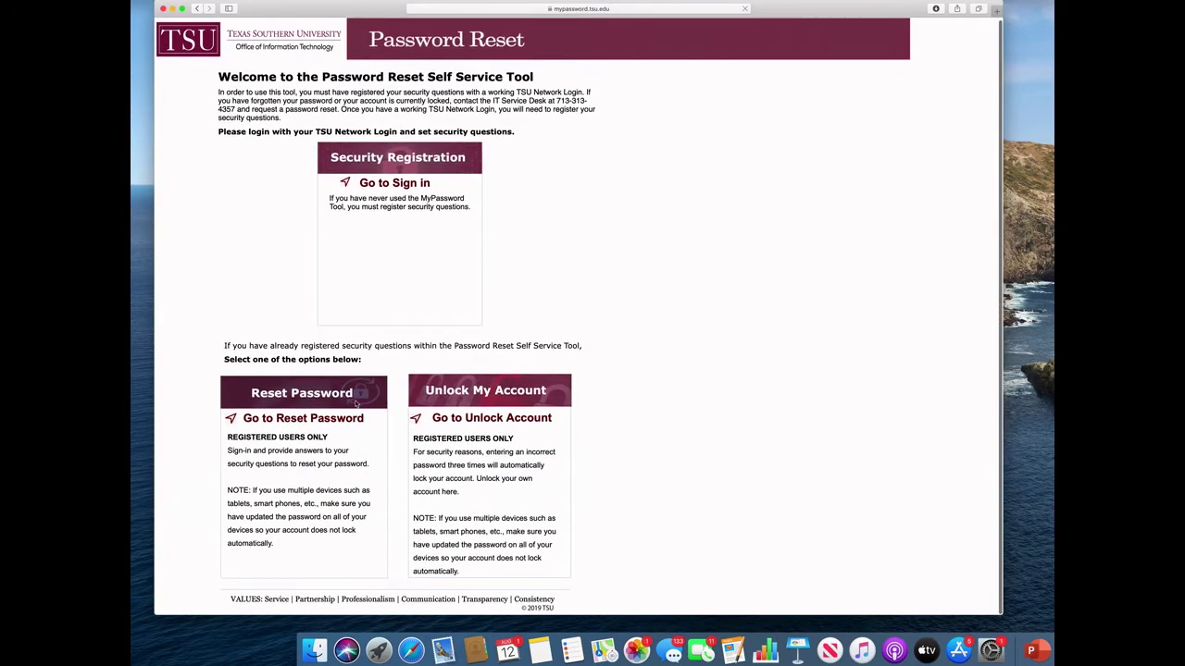
# Step: Choose Go to Reset Password and submit the student's network user name
pyautogui.click(313, 419)
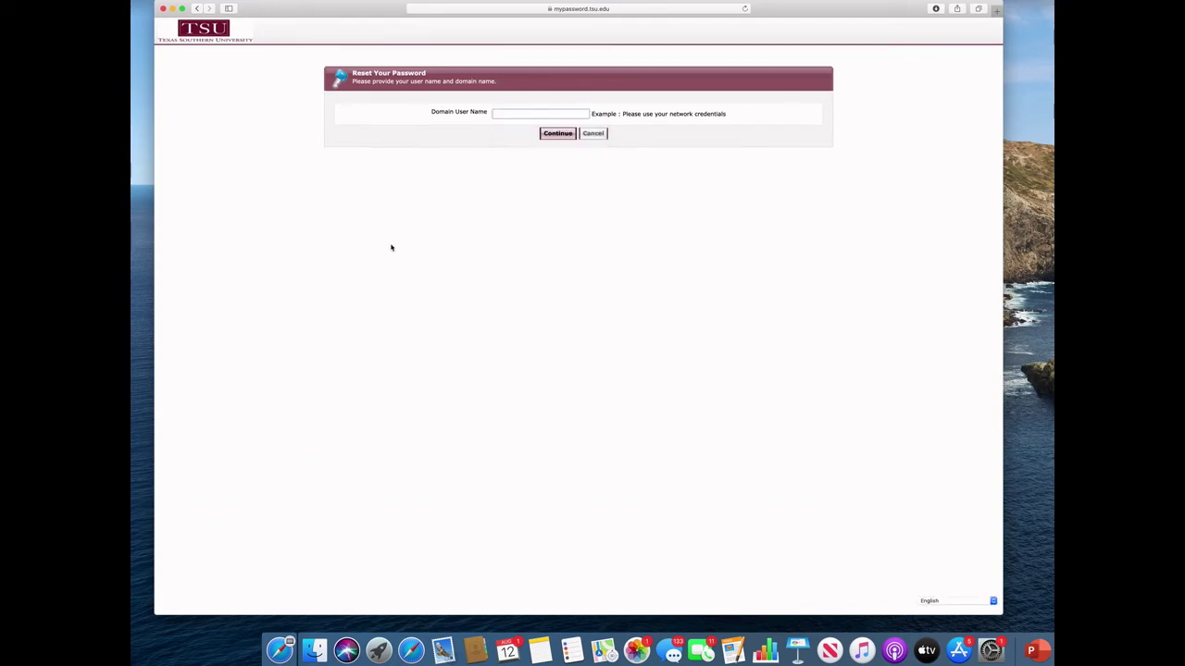
pyautogui.click(502, 114)
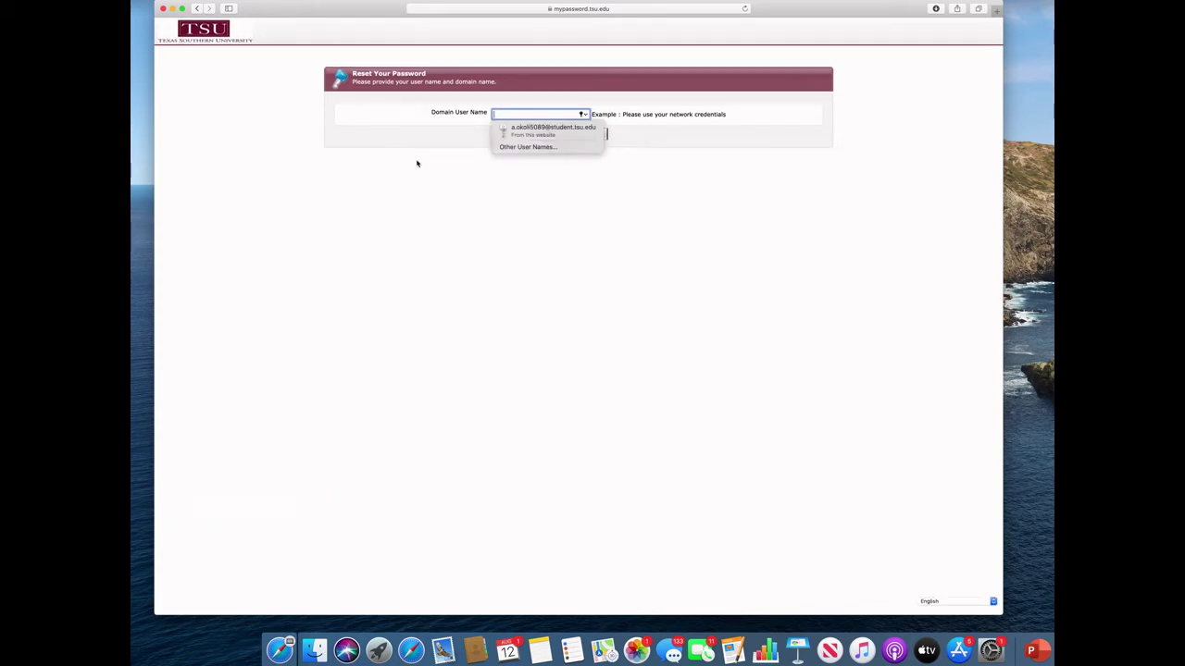
pyautogui.press('Return')
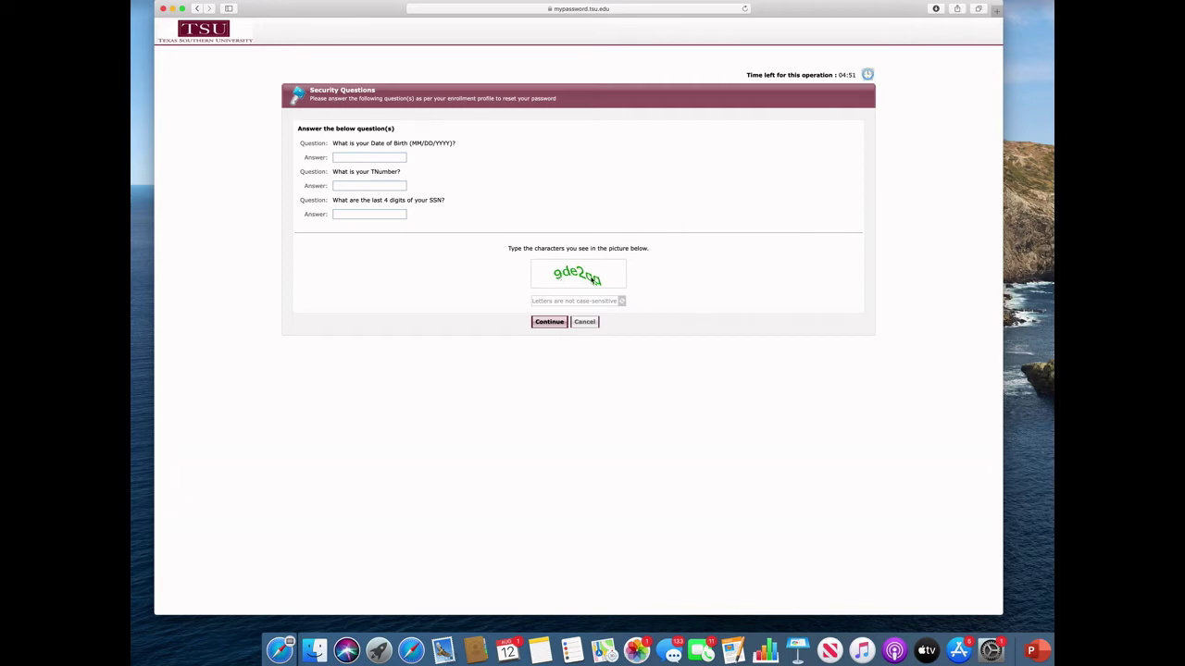
# Step: Enter the date of birth, TNumber and last-4 SSN answers, then the captcha characters
pyautogui.click(364, 158)
pyautogui.write('1')
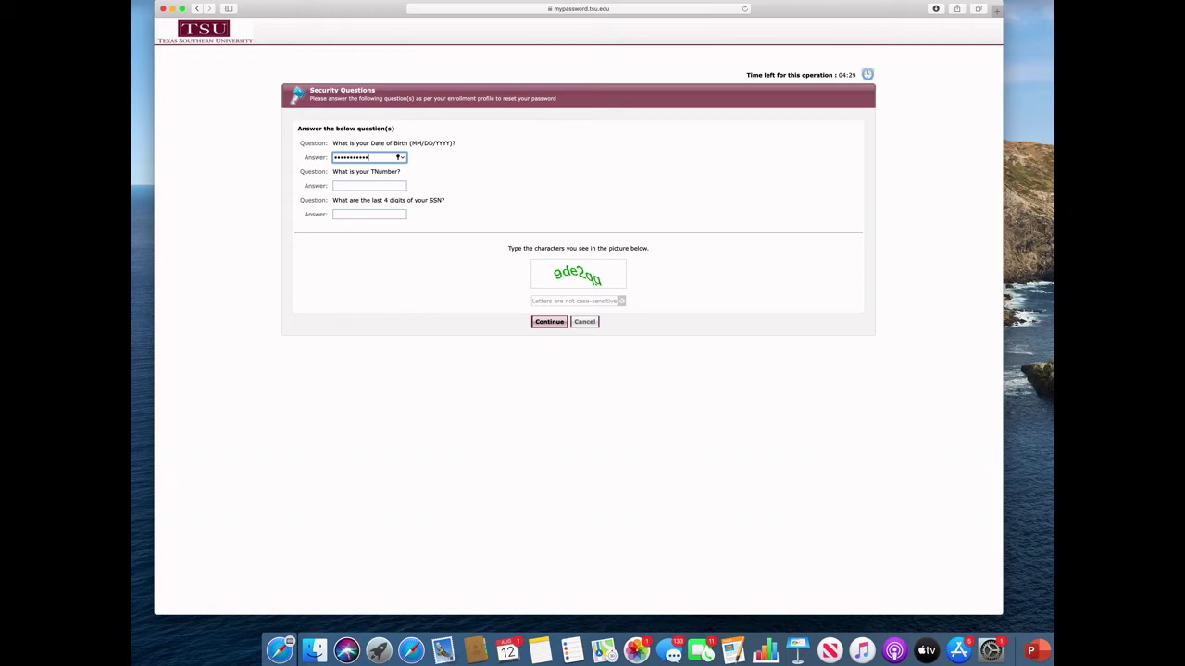
pyautogui.click(392, 188)
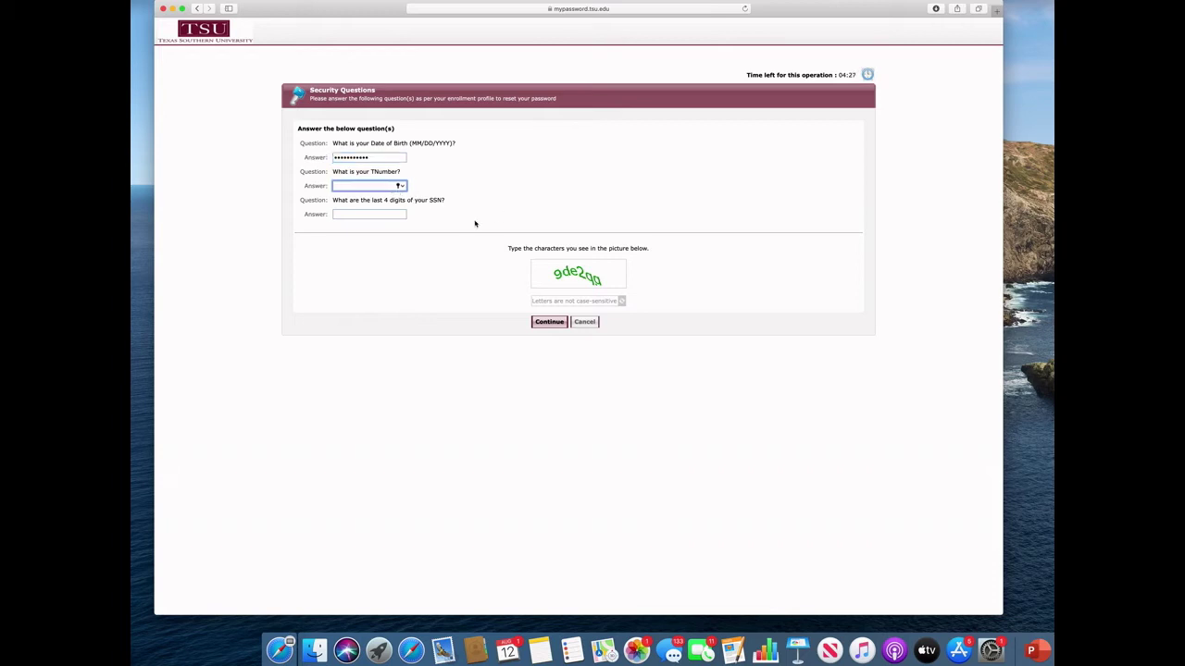
pyautogui.write('T01234')
pyautogui.click(386, 214)
pyautogui.write('1')
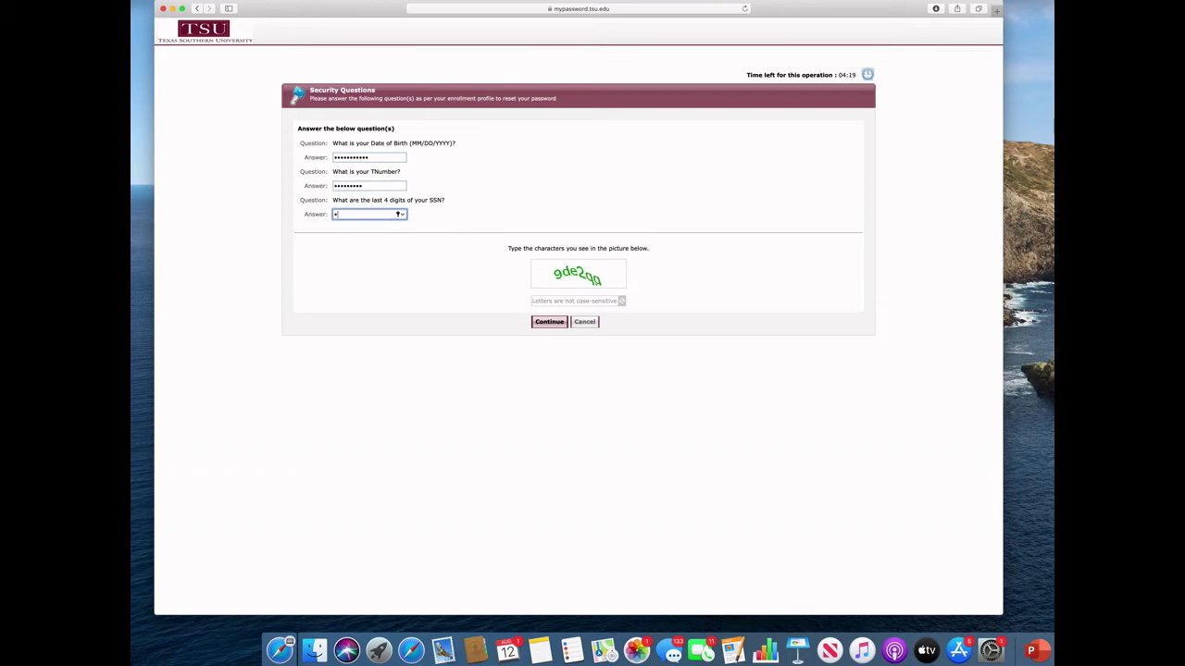
pyautogui.write('23')
pyautogui.click(552, 300)
pyautogui.write('gd')
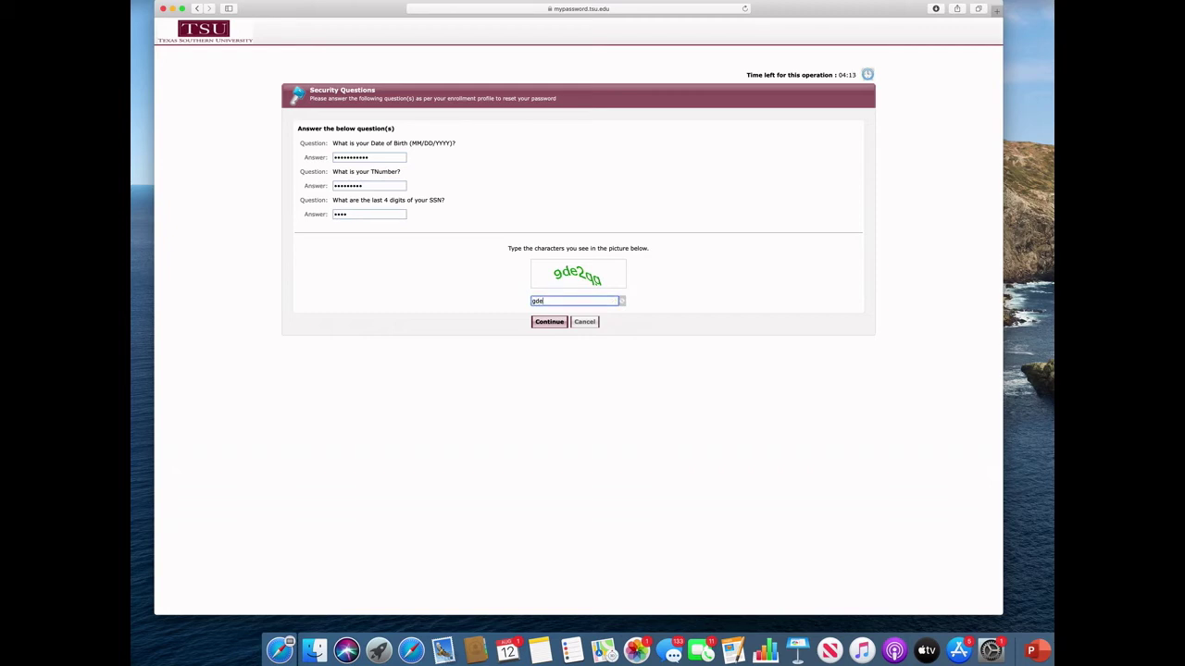
pyautogui.write('e2qg')
# Step: Submit the form, then re-enter the date of birth, TNumber and SSN answers after the captcha error
pyautogui.click(553, 326)
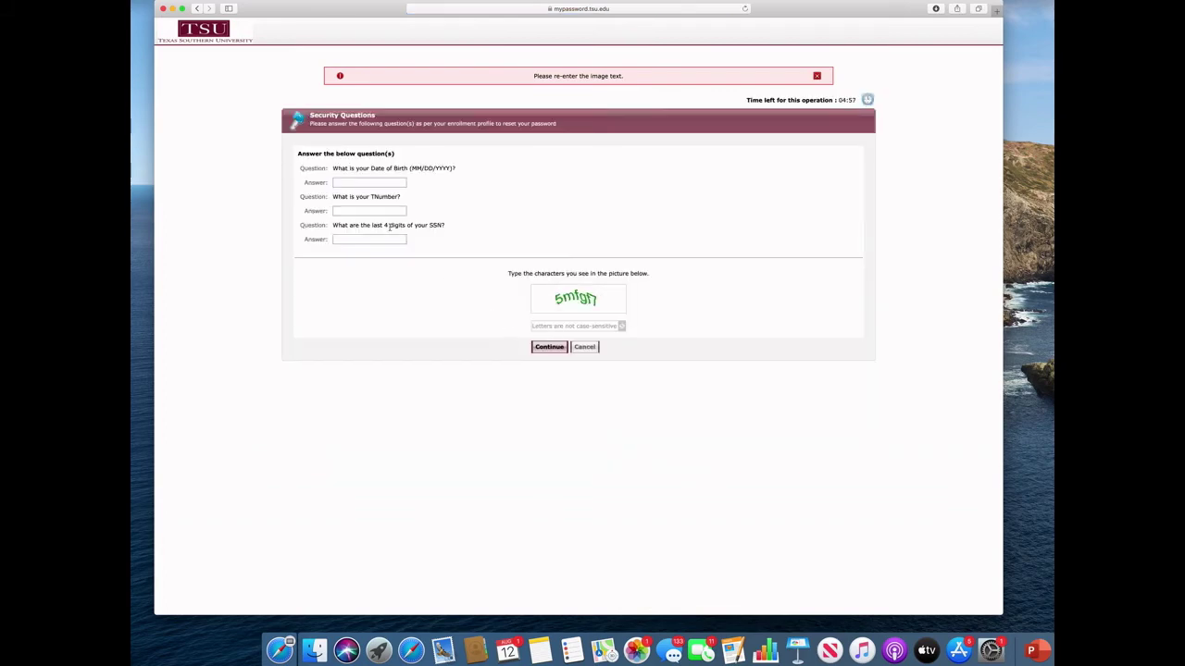
pyautogui.click(361, 183)
pyautogui.write('01/1')
pyautogui.click(368, 211)
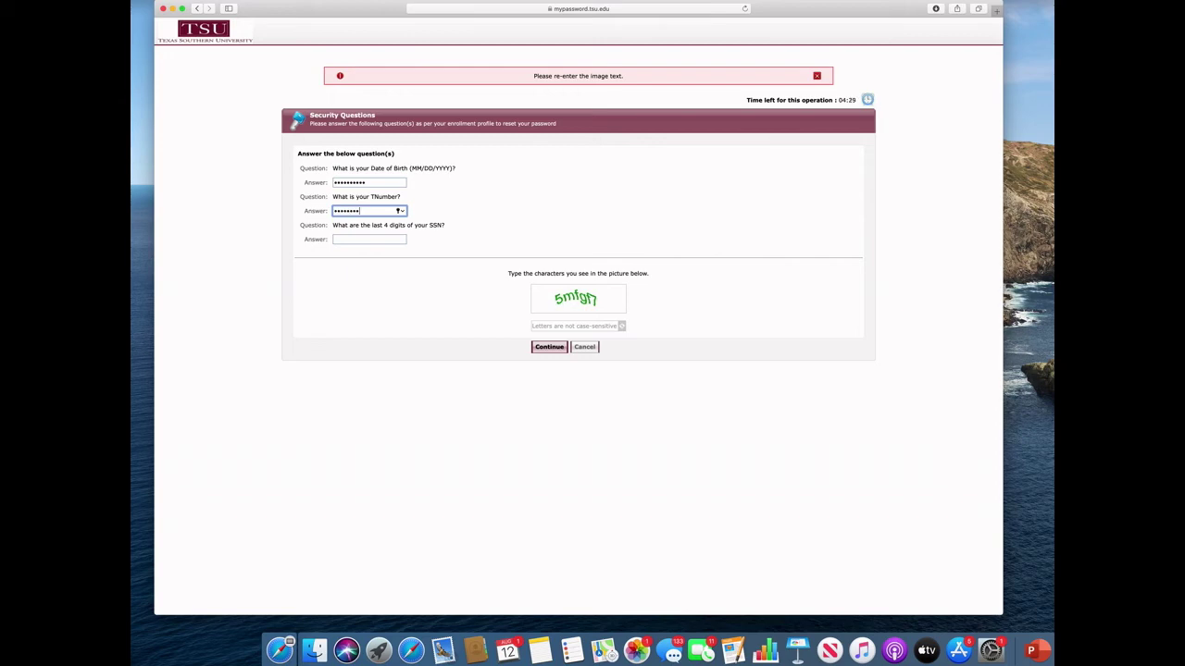
pyautogui.click(369, 239)
pyautogui.write('•')
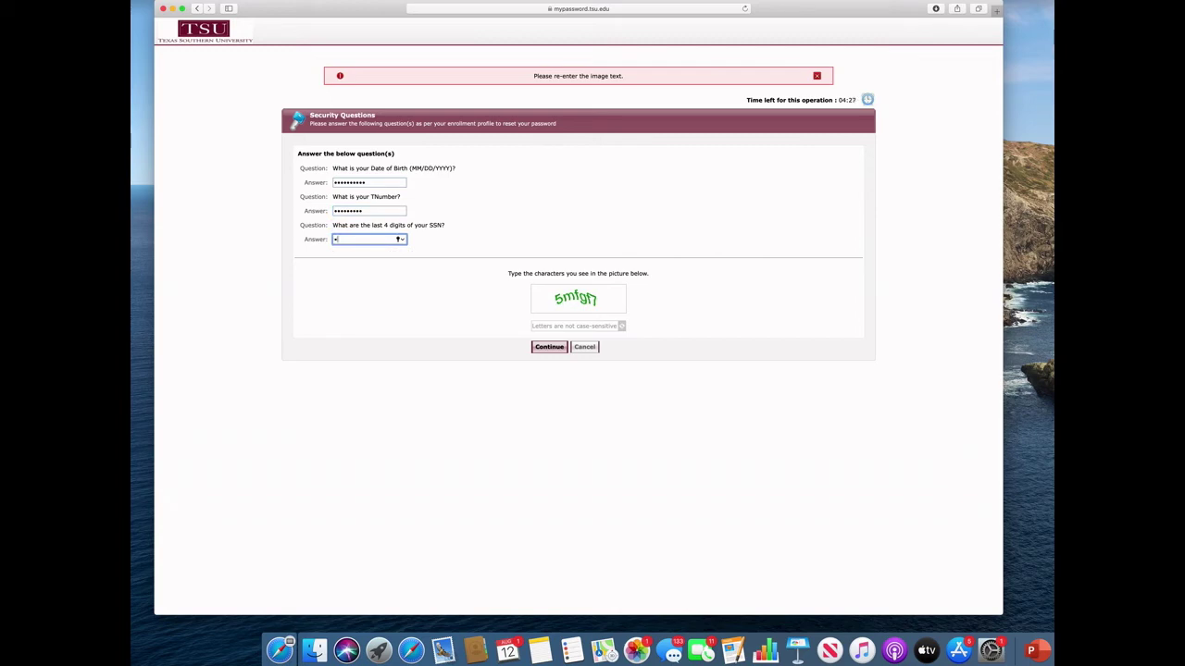
pyautogui.write('••')
# Step: Type the new captcha image characters and submit the form with Continue
pyautogui.click(574, 325)
pyautogui.write('5mfgf7')
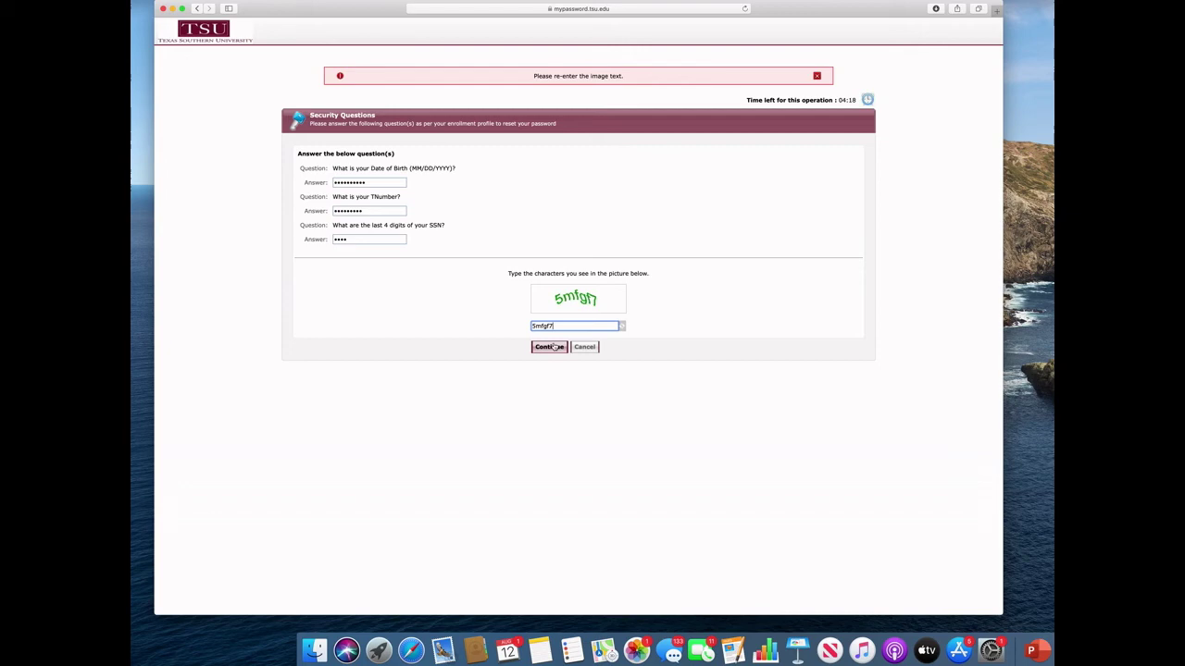
pyautogui.click(552, 347)
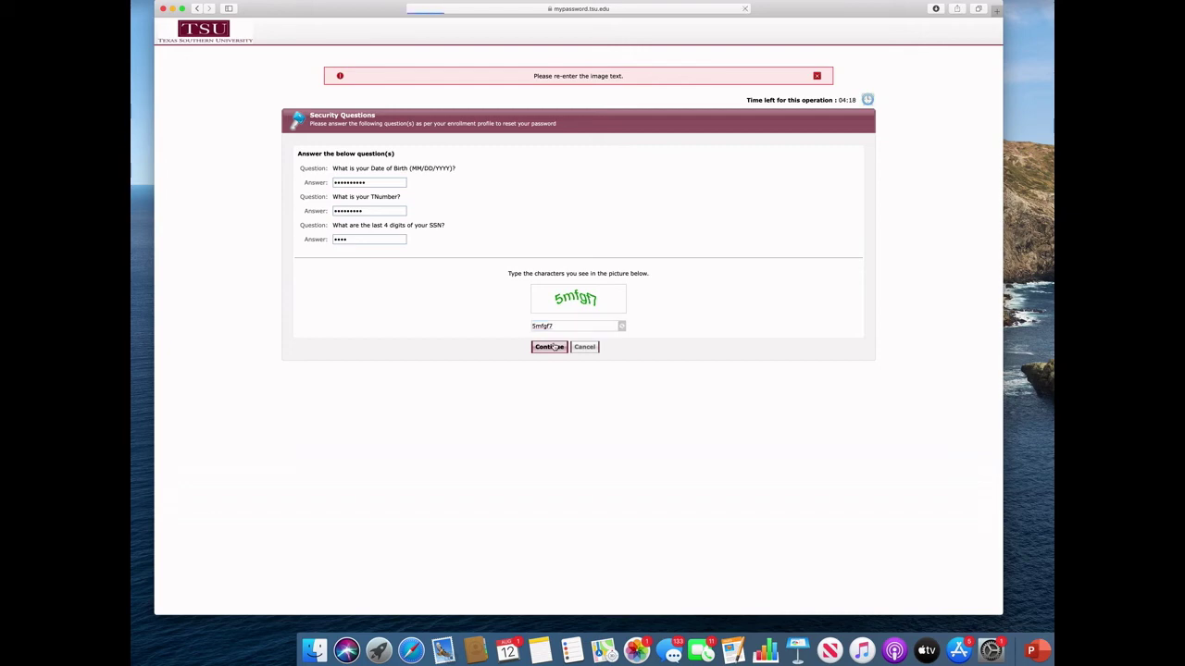